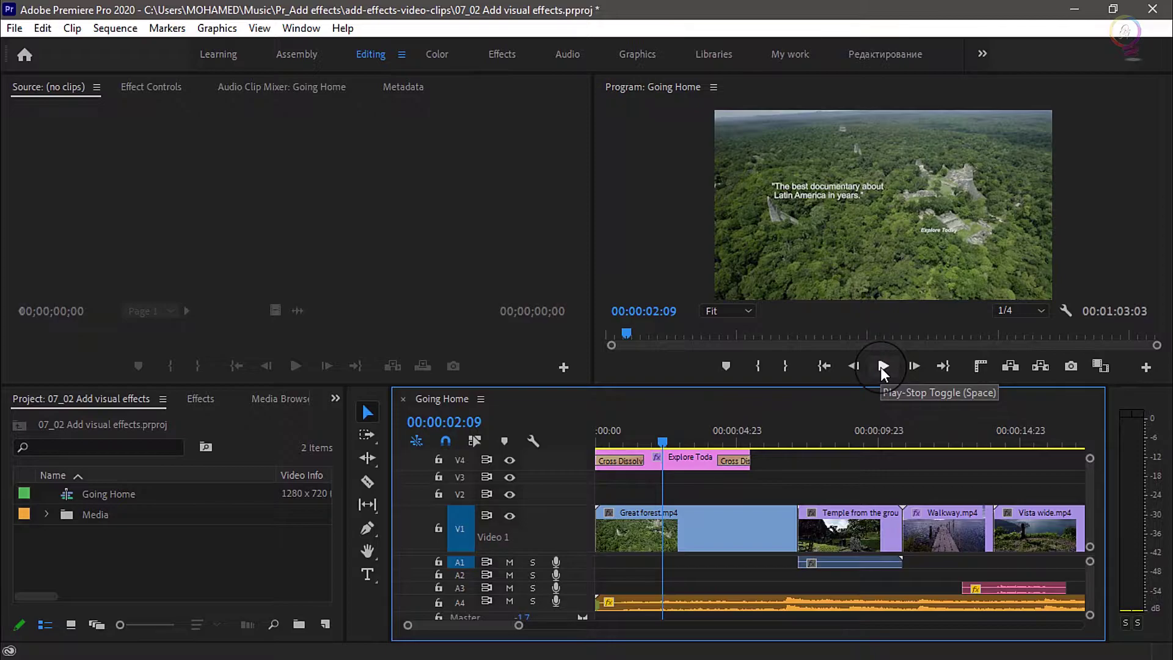
- Play the opening, then park the playhead at 00:00:03:19 on the forest shot
click(884, 366)
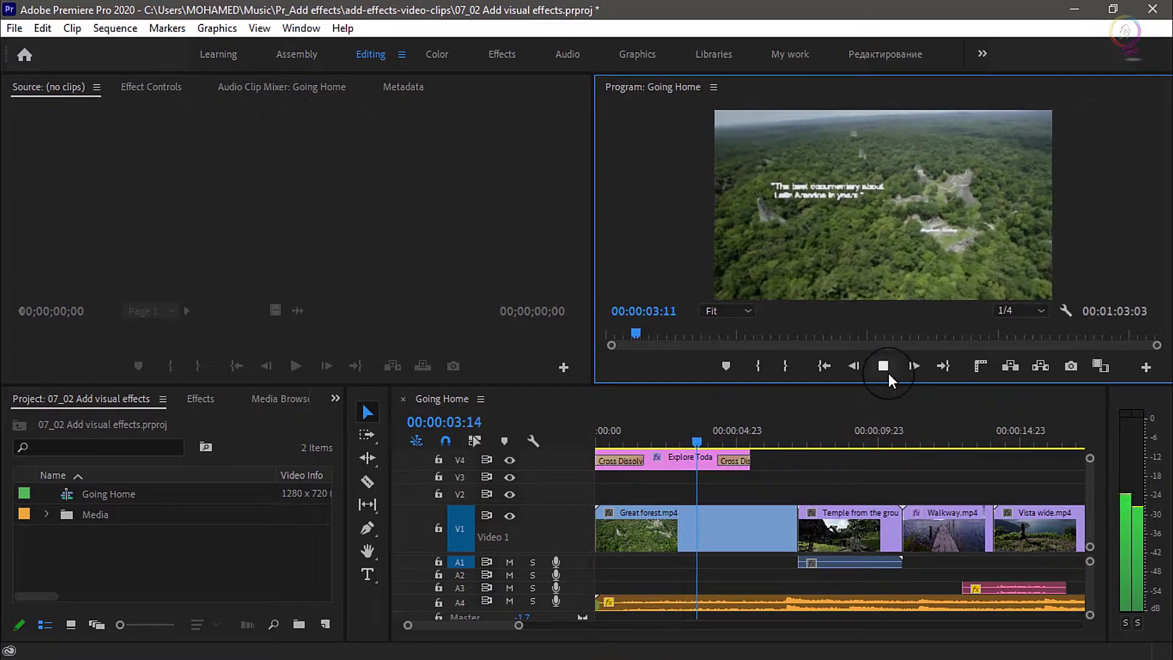
click(885, 368)
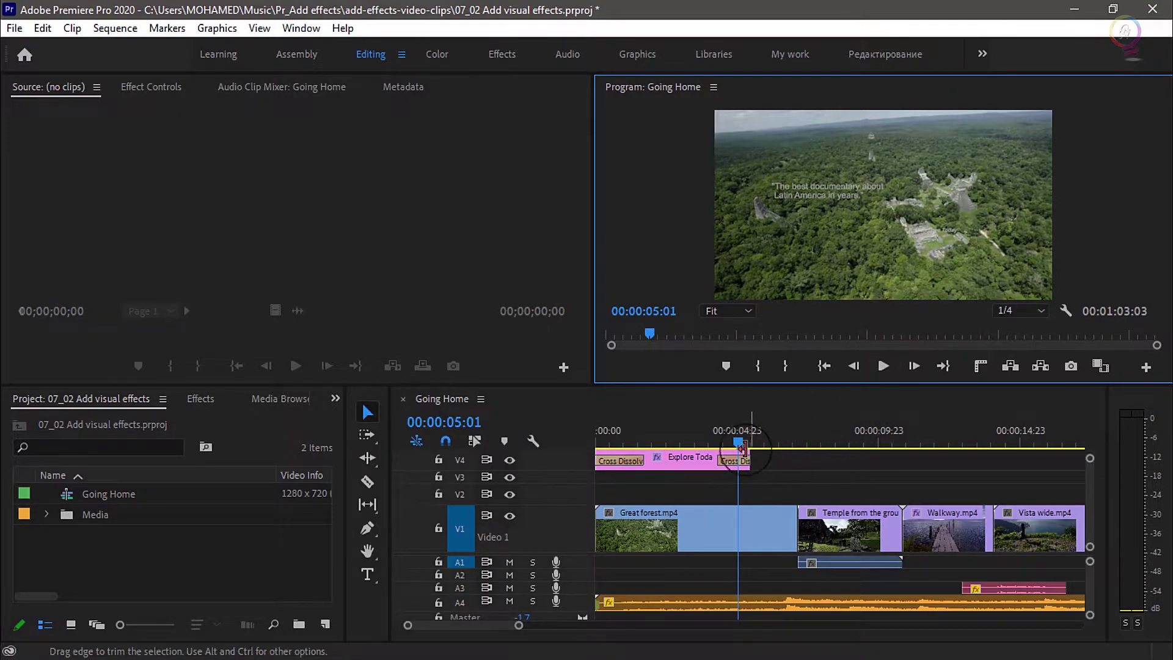
drag(740, 449, 703, 447)
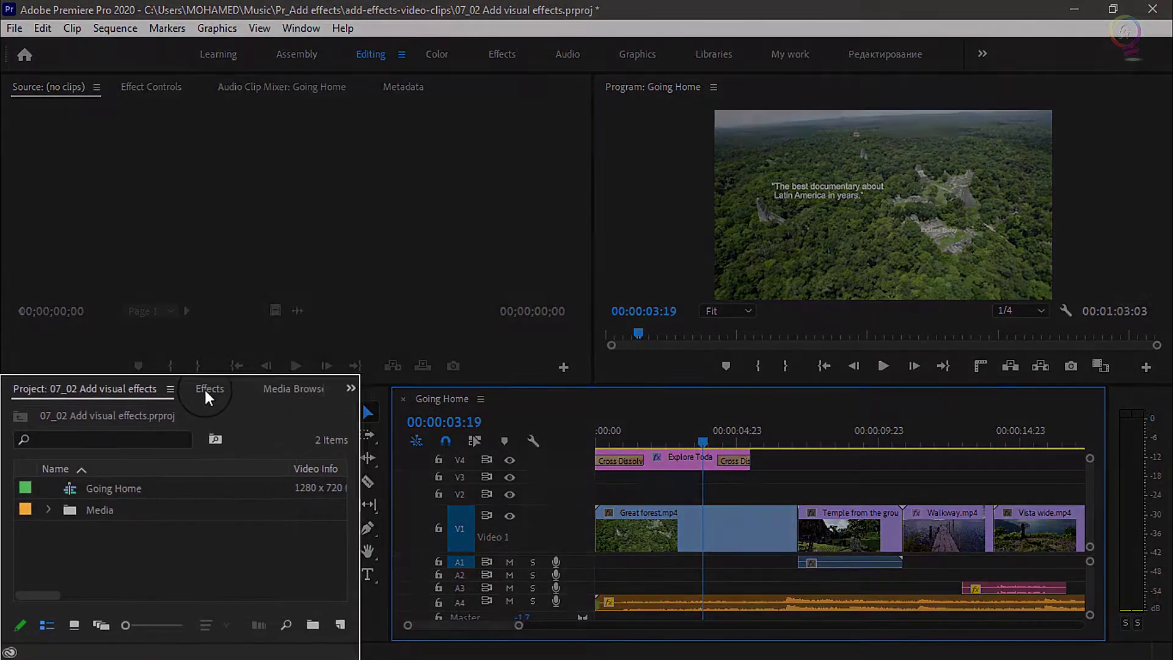
- Expand Video Effects > Blur & Sharpen in the Effects panel to list Gaussian Blur
click(200, 398)
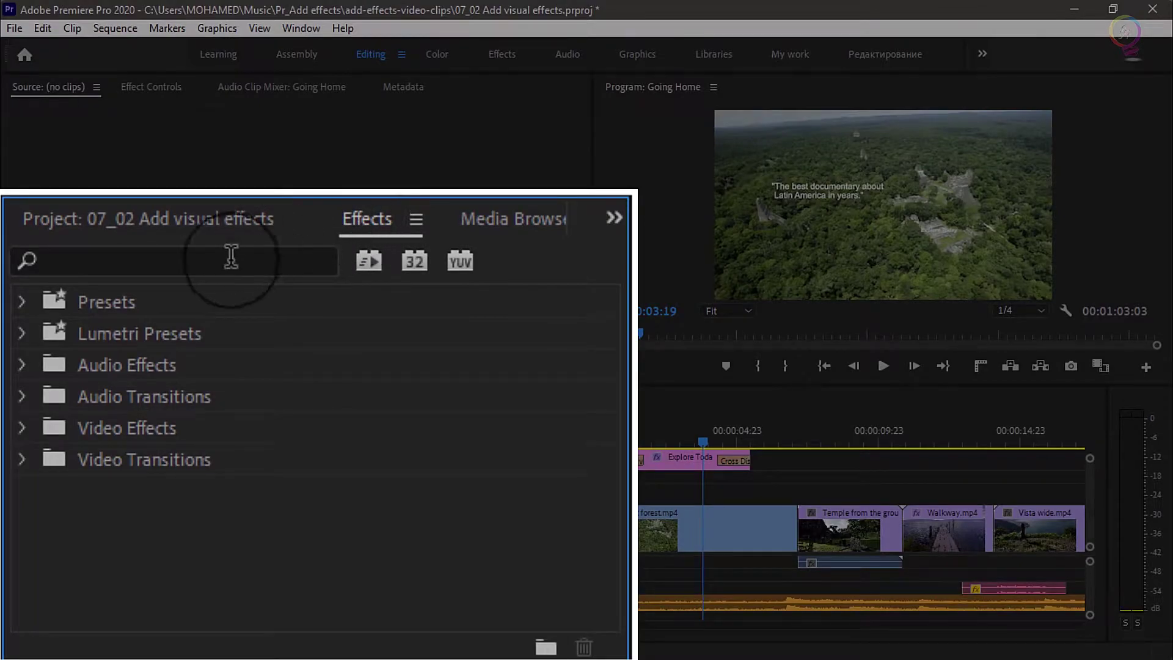
click(21, 428)
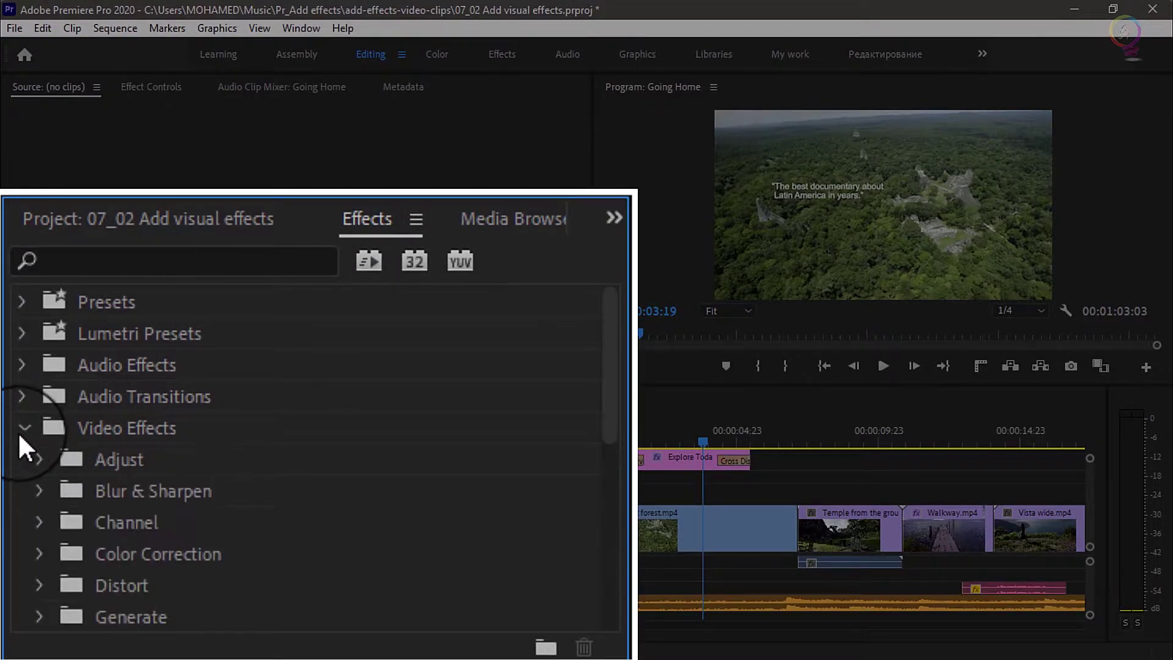
click(46, 490)
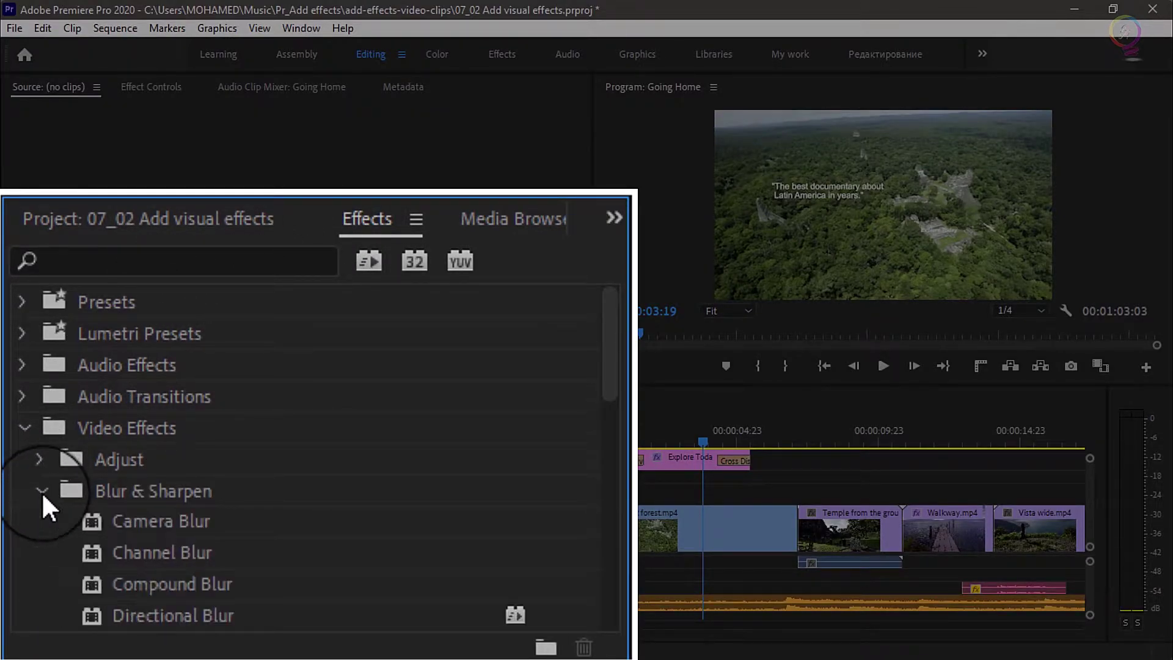
scroll(347, 509, down, 3)
scroll(347, 509, down, 2)
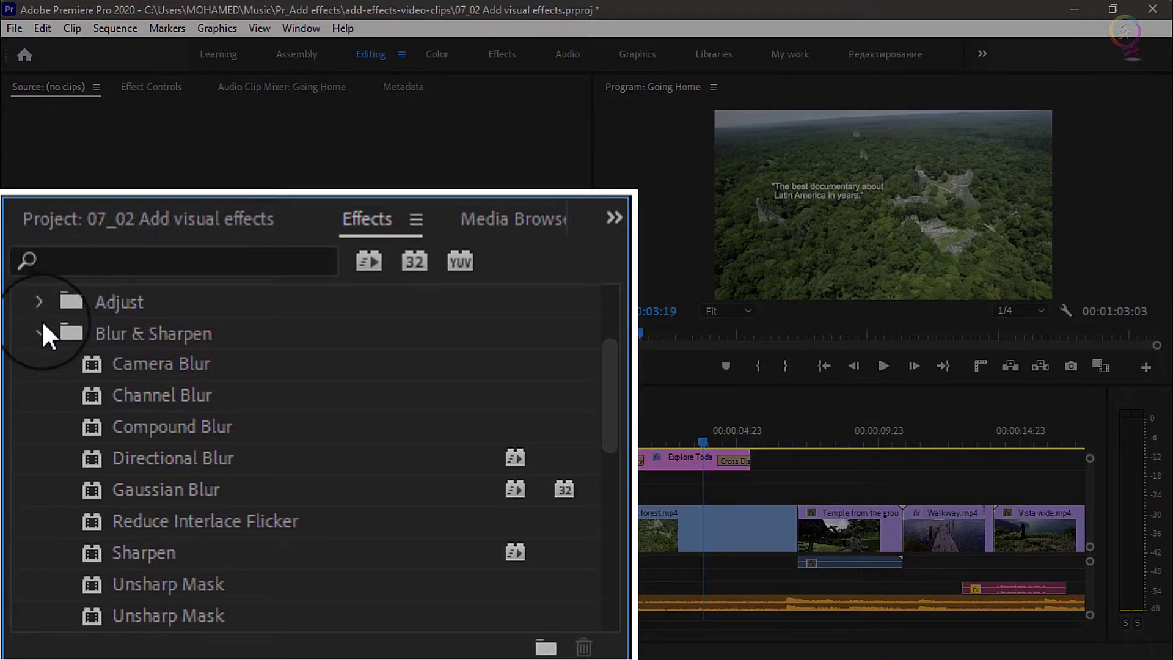
- Filter the effects by 'blur' and drag Gaussian Blur onto Great forest.mp4 on V1
scroll(41, 320, up, 3)
click(24, 429)
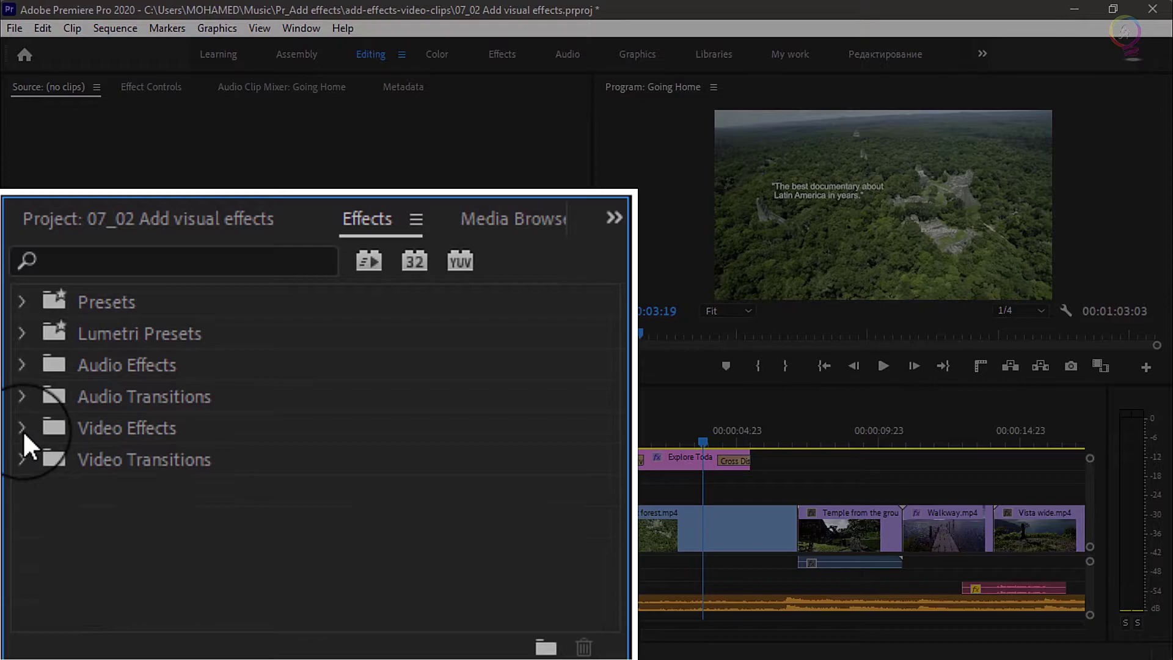
click(126, 261)
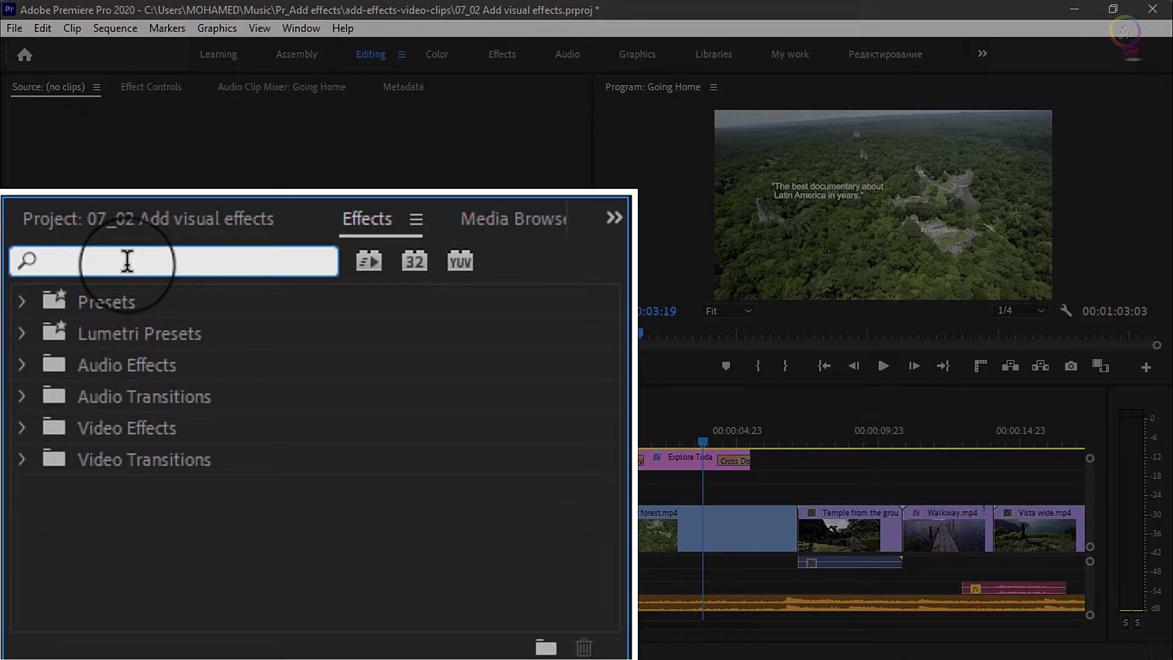
text(blur)
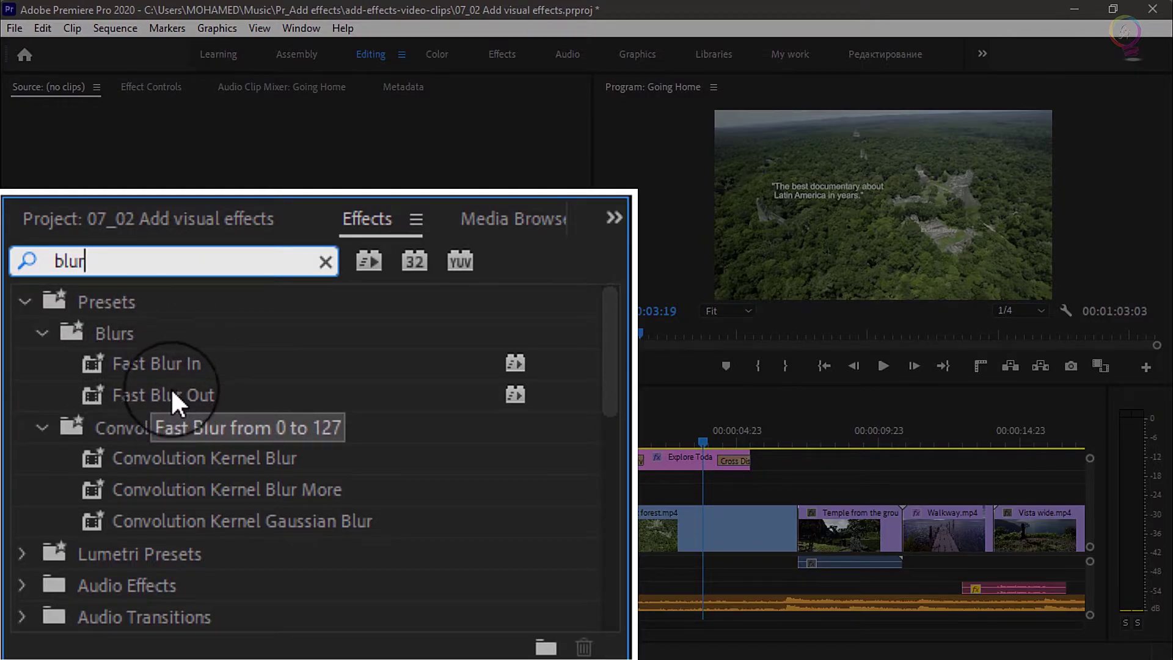
scroll(174, 468, down, 1)
scroll(174, 468, down, 9)
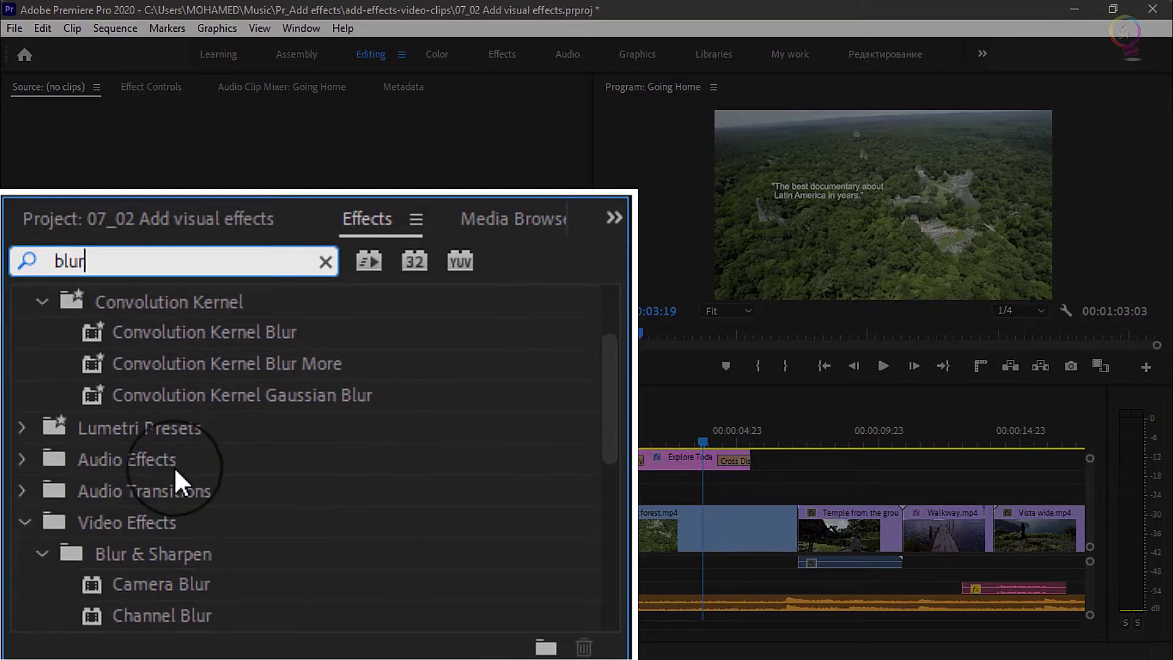
scroll(174, 467, down, 2)
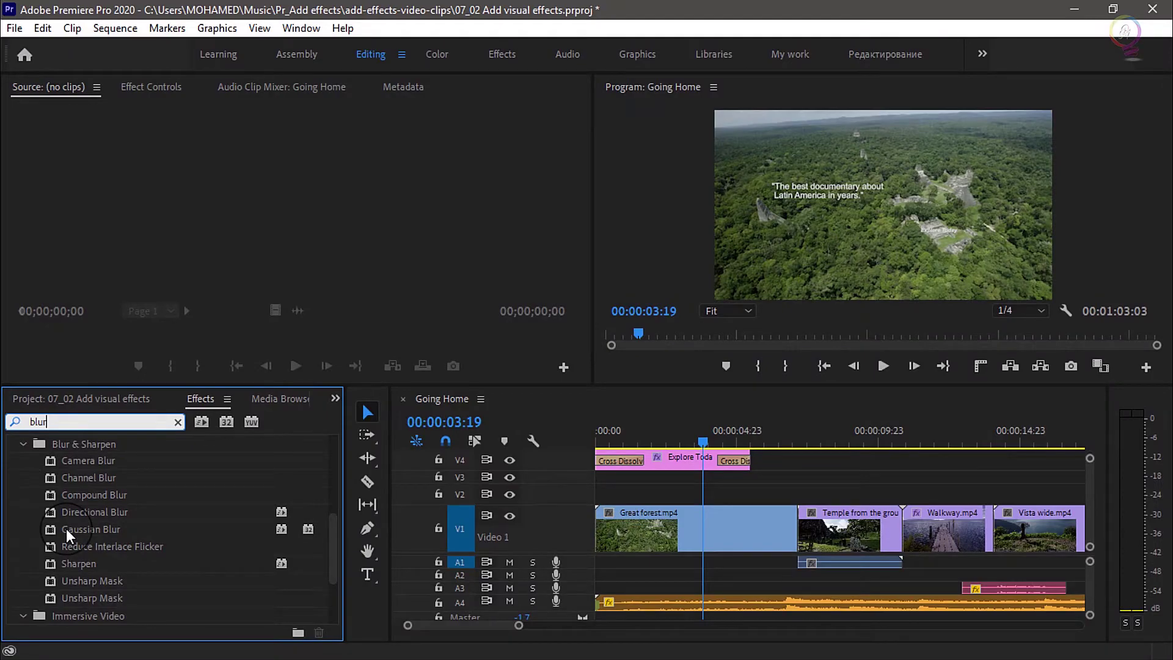
drag(66, 529, 693, 534)
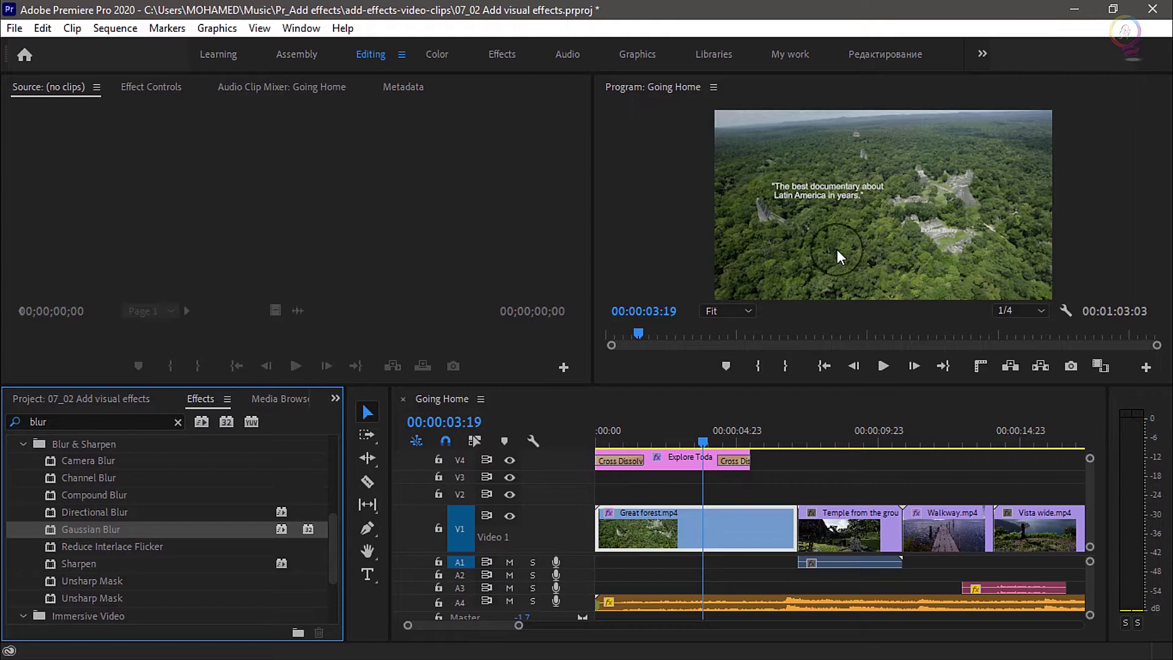
- Switch to the Effects workspace and select the Great forest.mp4 clip
click(502, 54)
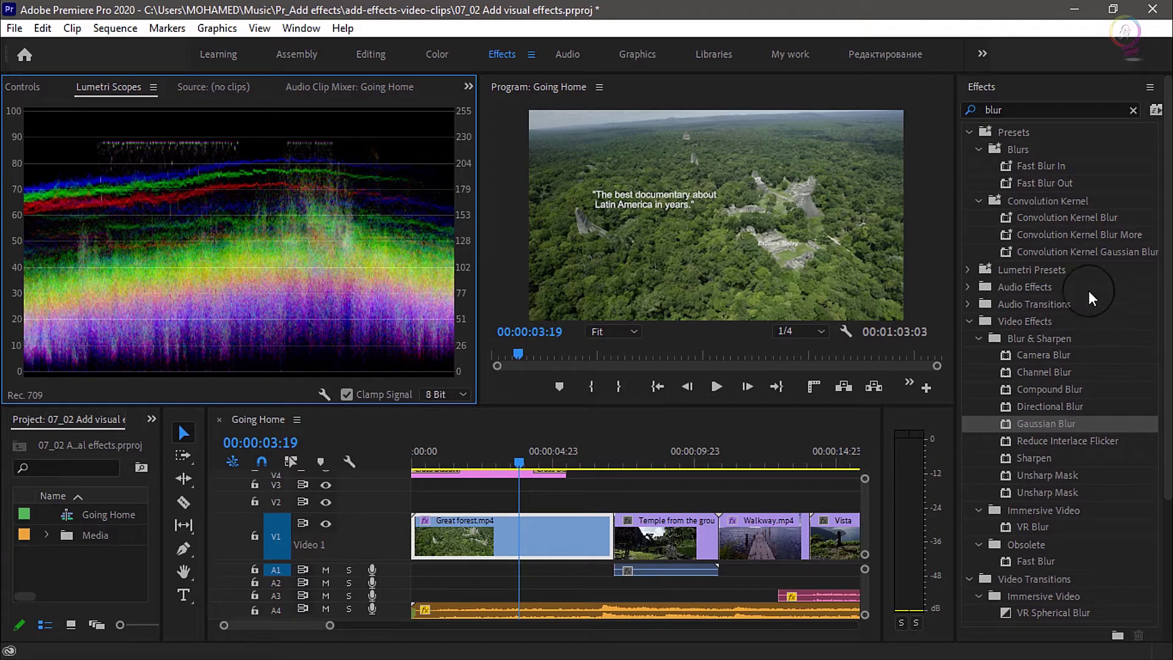
click(530, 530)
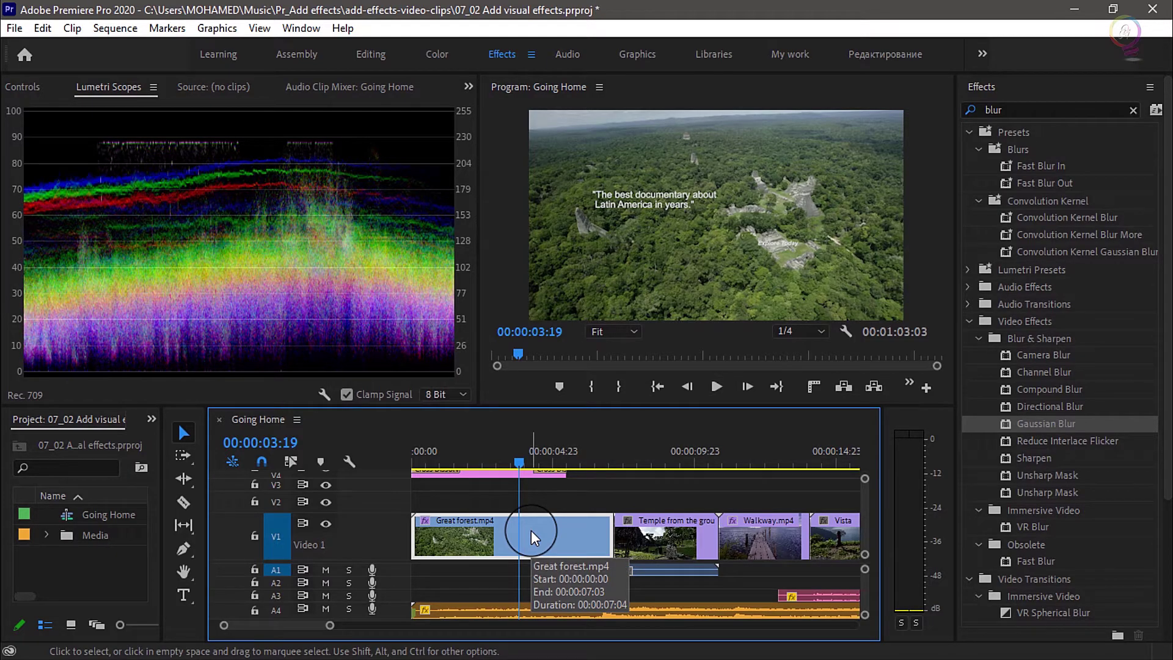
- In Effect Controls, try Gaussian Blur Blurriness at 33.0, then reset it to 0
click(23, 88)
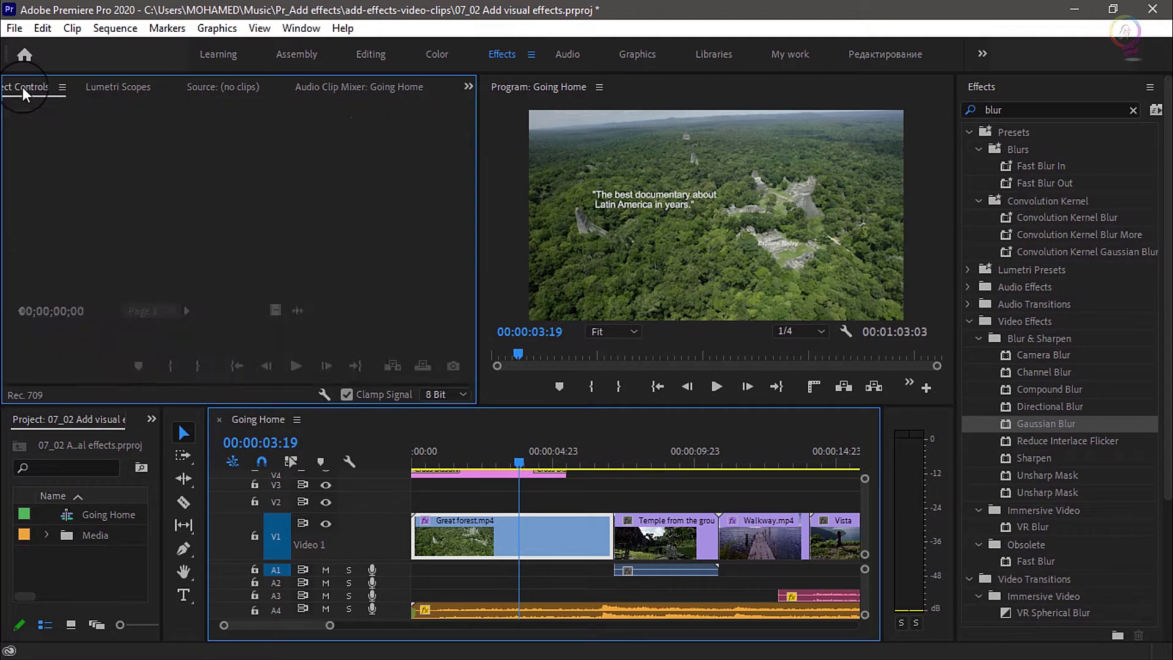
drag(39, 342, 39, 346)
scroll(39, 347, down, 4)
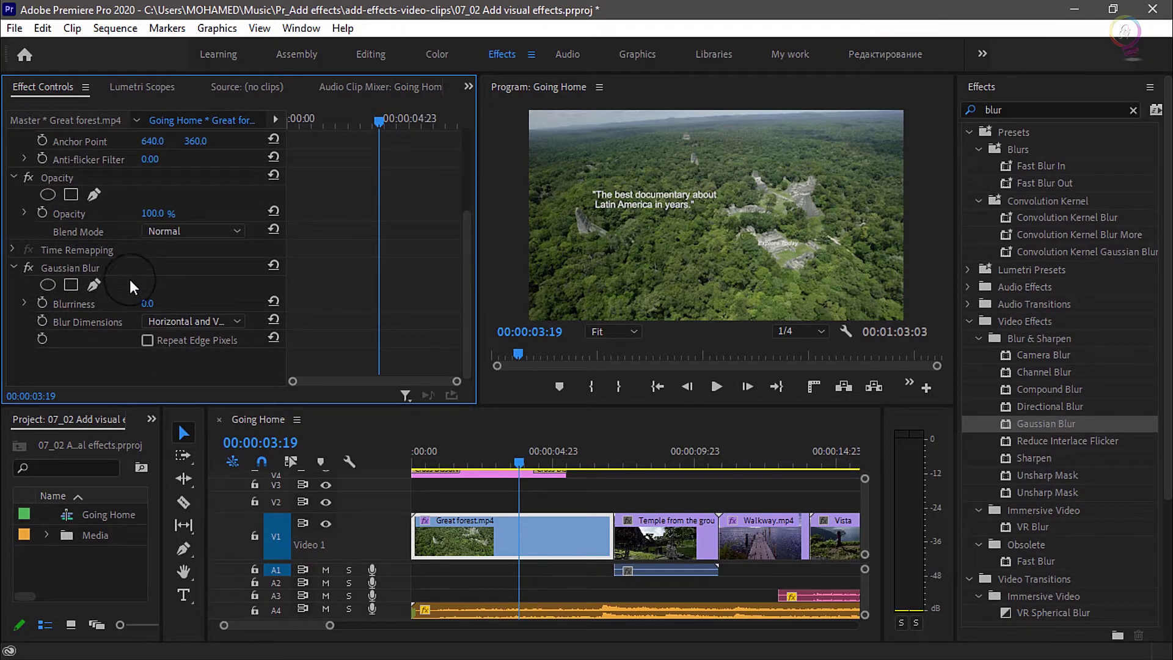
drag(145, 307, 179, 302)
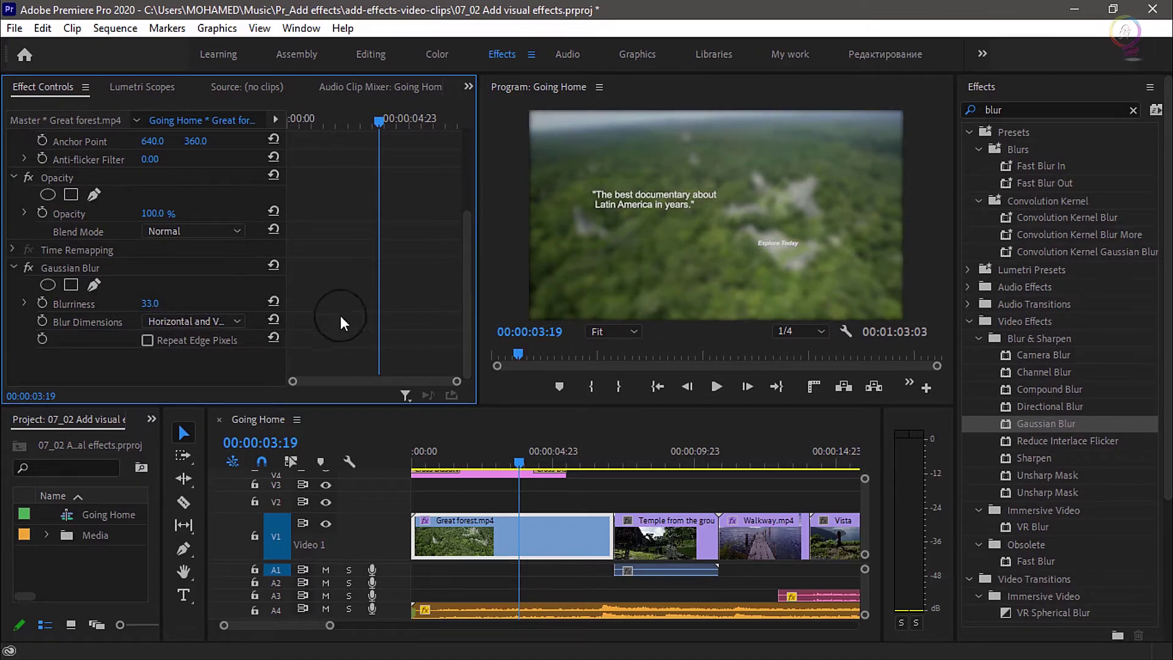
click(274, 301)
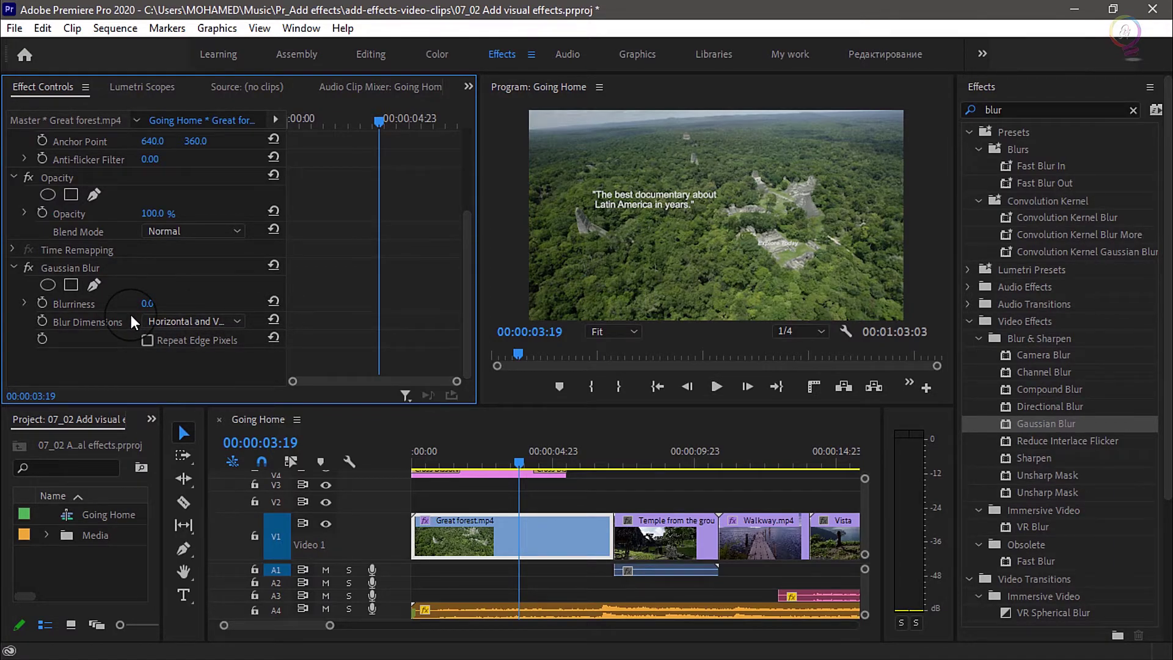
- Undo the reset to restore Blurriness 33.0 and enable Repeat Edge Pixels
key(ctrl+z)
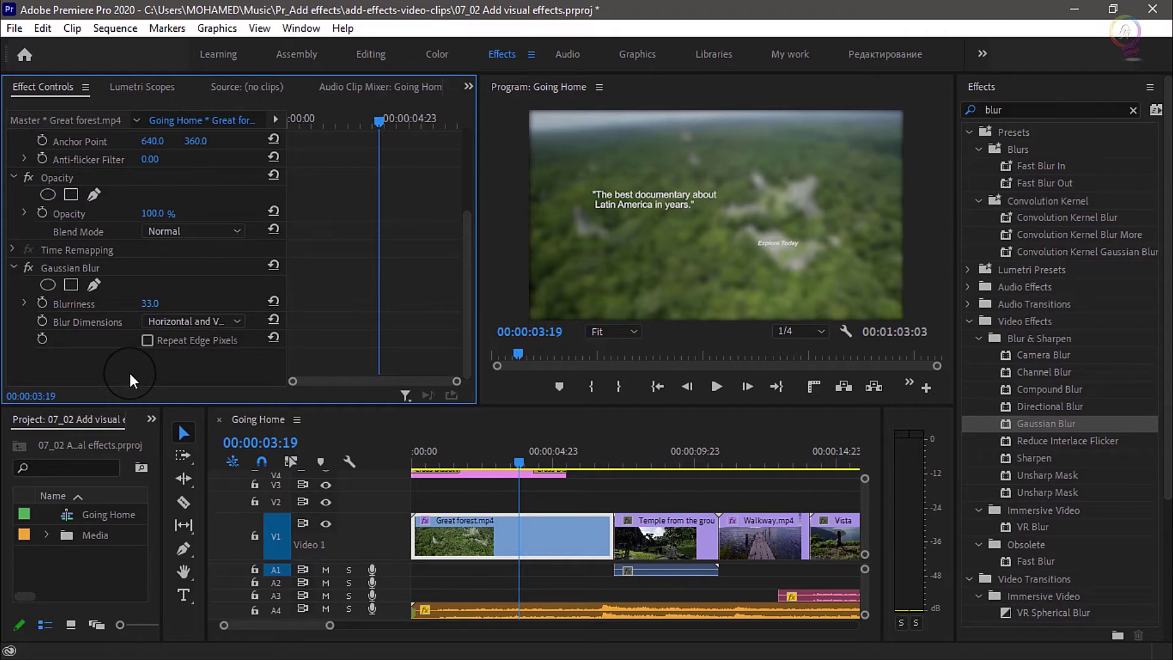
click(146, 340)
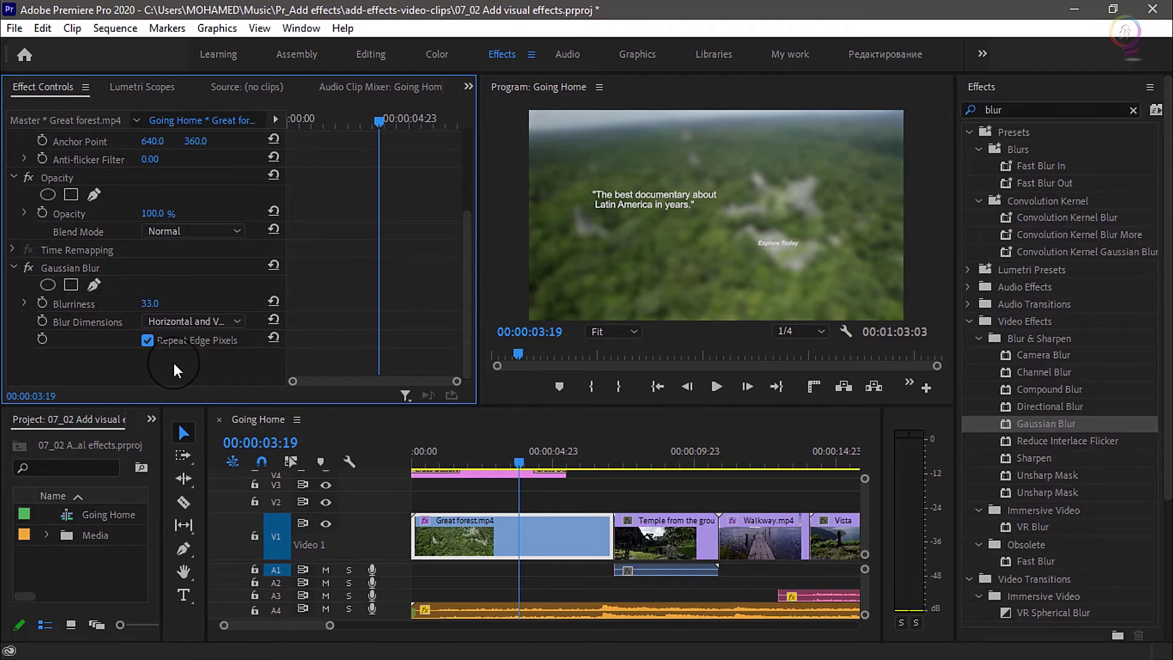
click(115, 267)
key(Delete)
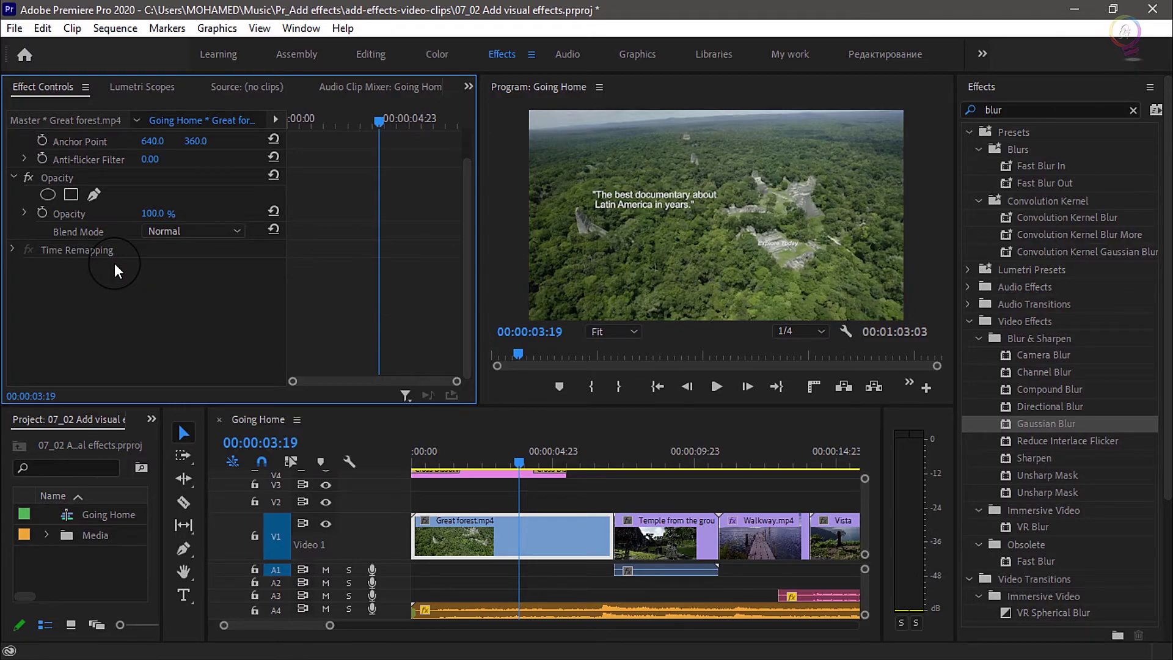
key(ctrl+z)
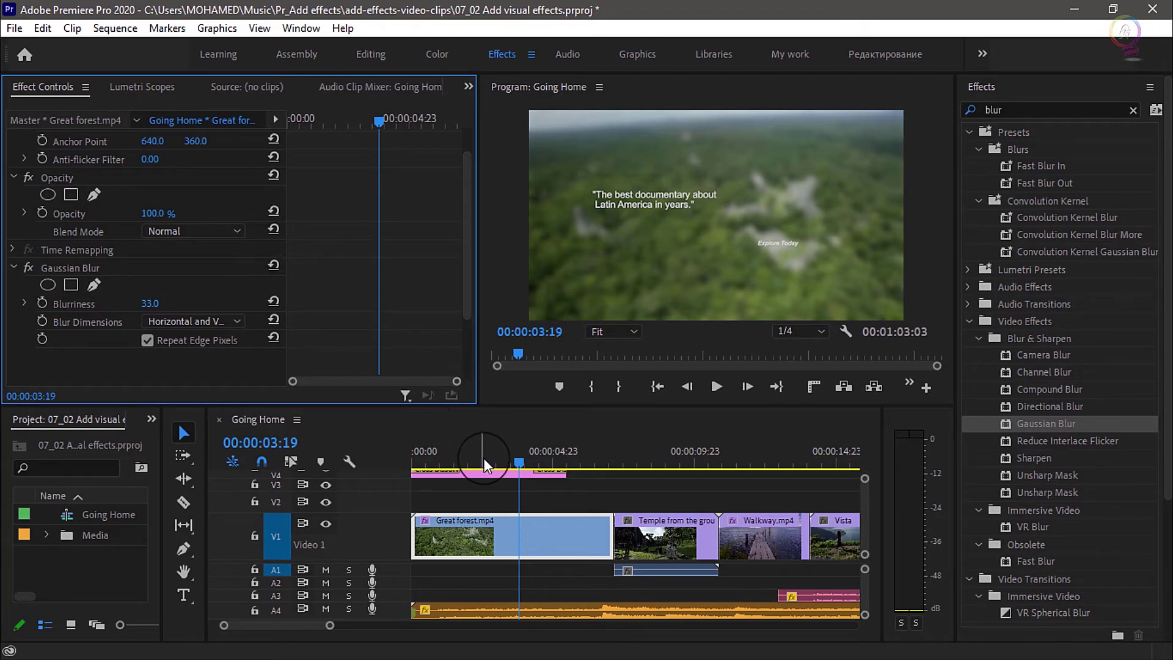
- Preview the blurred opening from about 00:00:02:18 to 00:00:04:23, then return to the Editing workspace
click(491, 458)
click(716, 386)
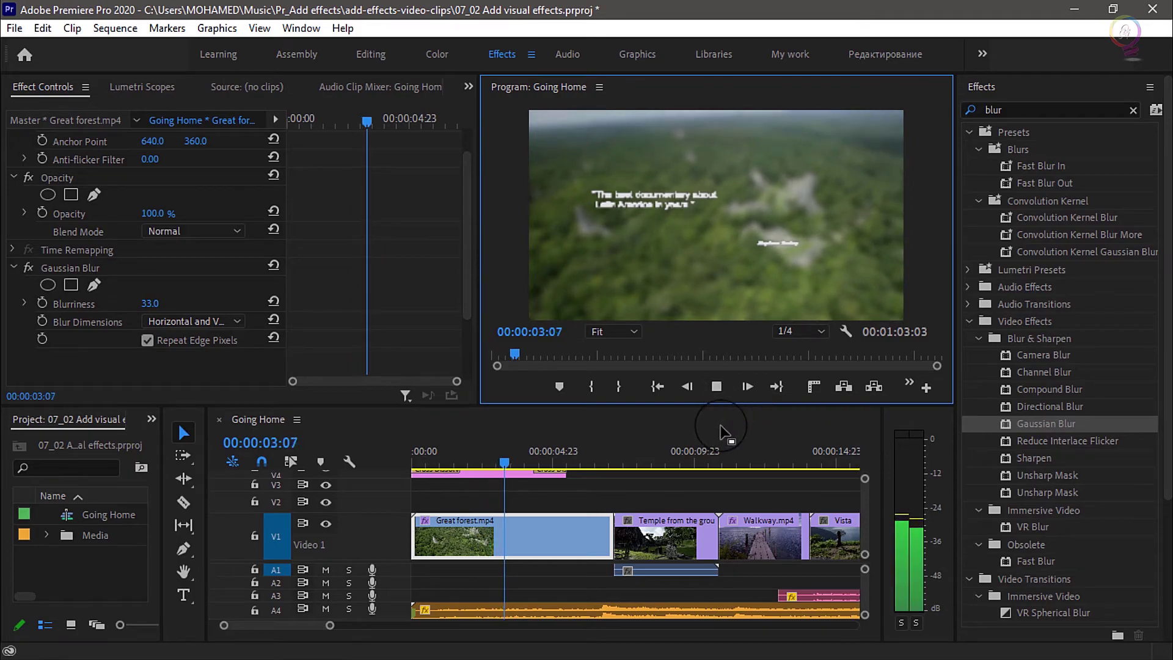
click(716, 393)
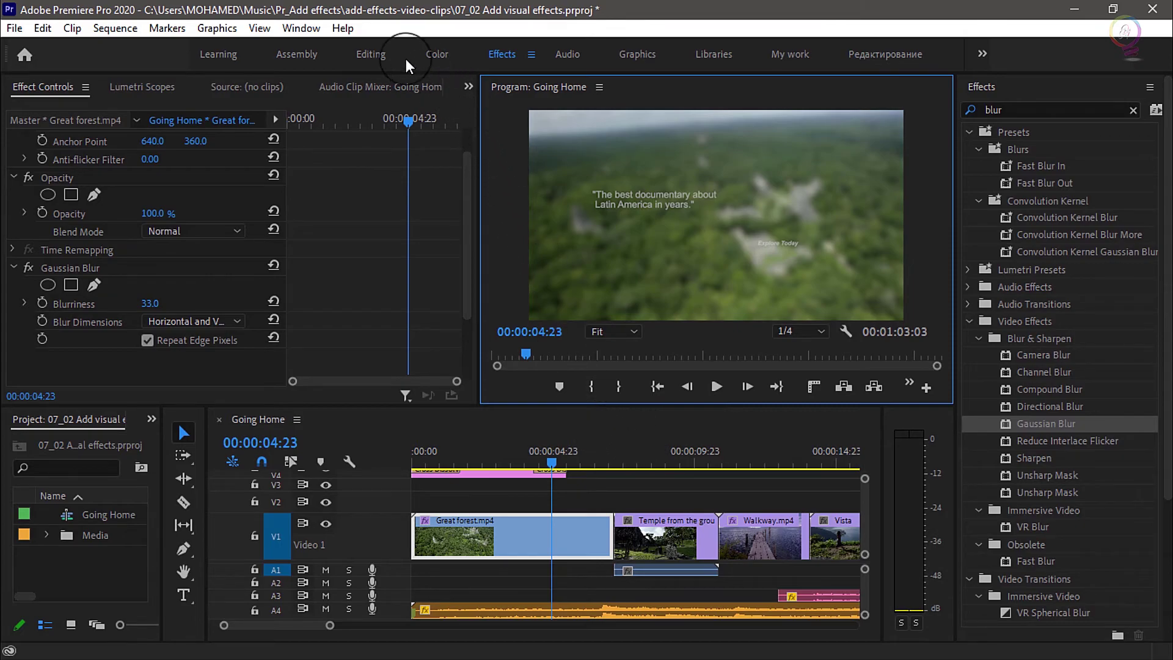
click(371, 54)
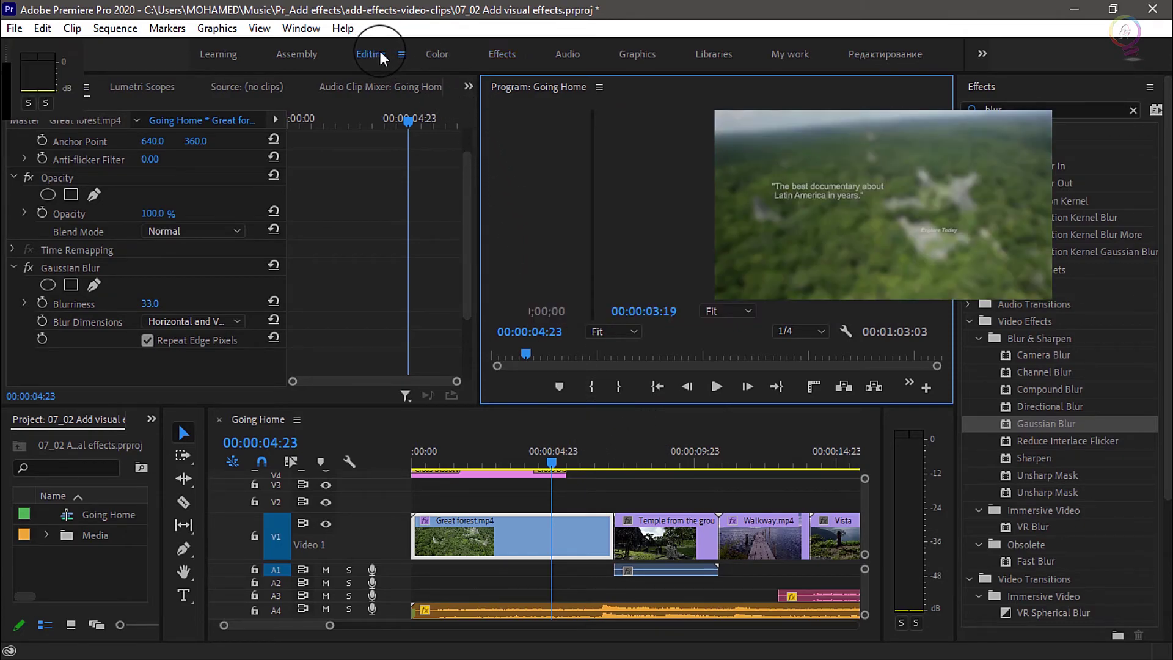